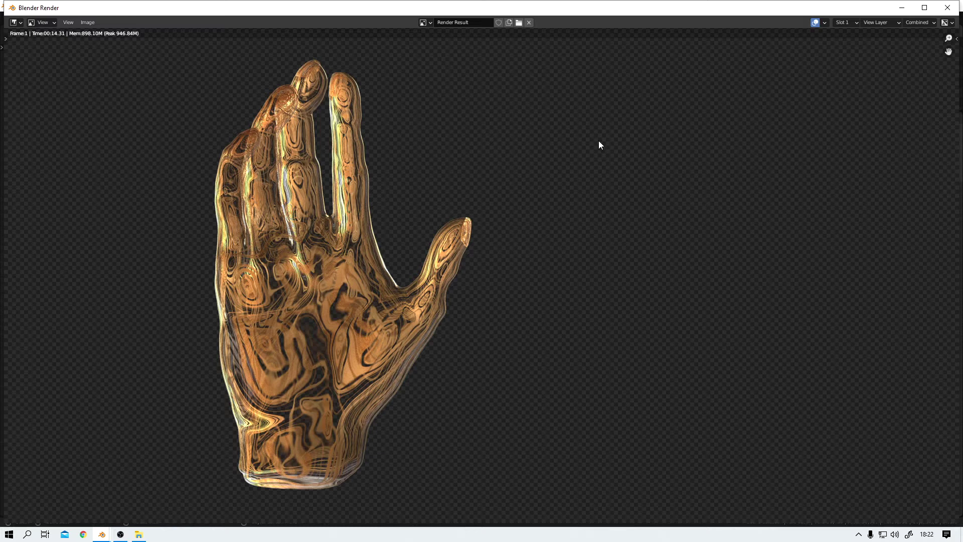
- Close the render result window and bring up the node editor's shader type list
left_click(947, 8)
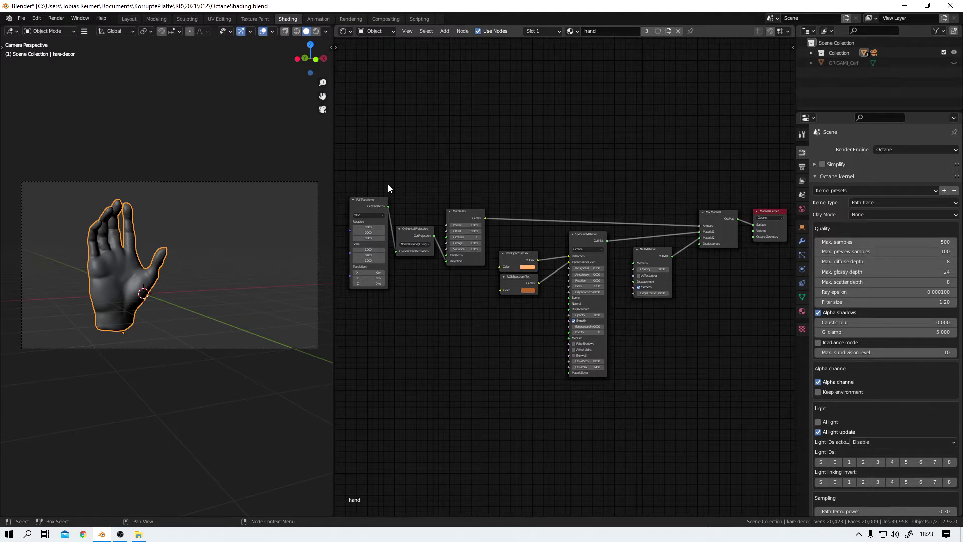
left_click(387, 31)
- Switch the node editor to the World tree and zoom in on the table_mountain_1_8k.hdr image node
left_click(382, 53)
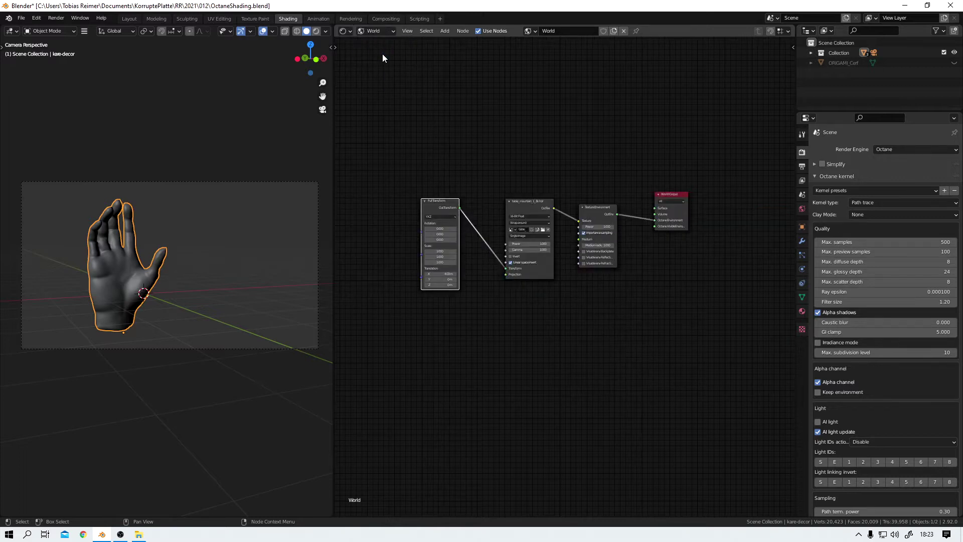
scroll(544, 231, "up", 5)
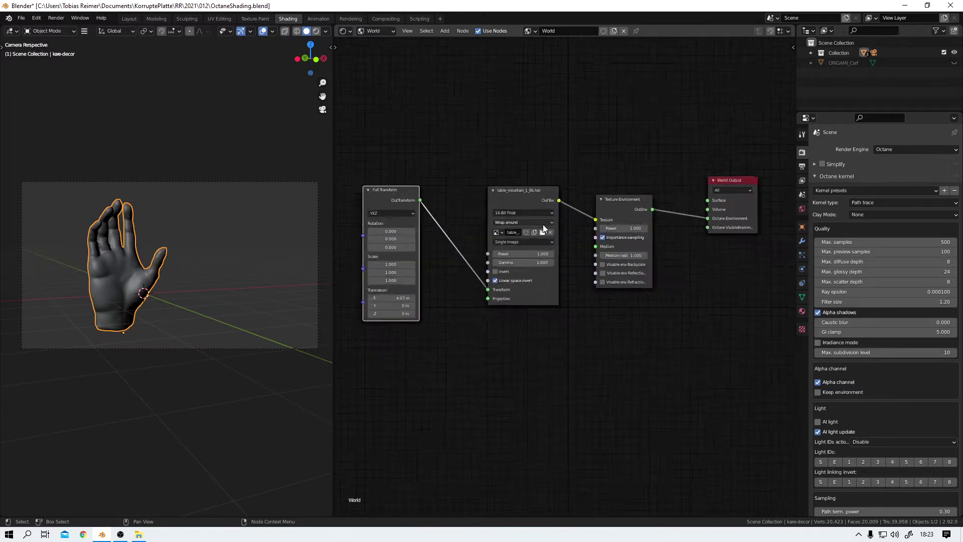
scroll(535, 242, "up", 2)
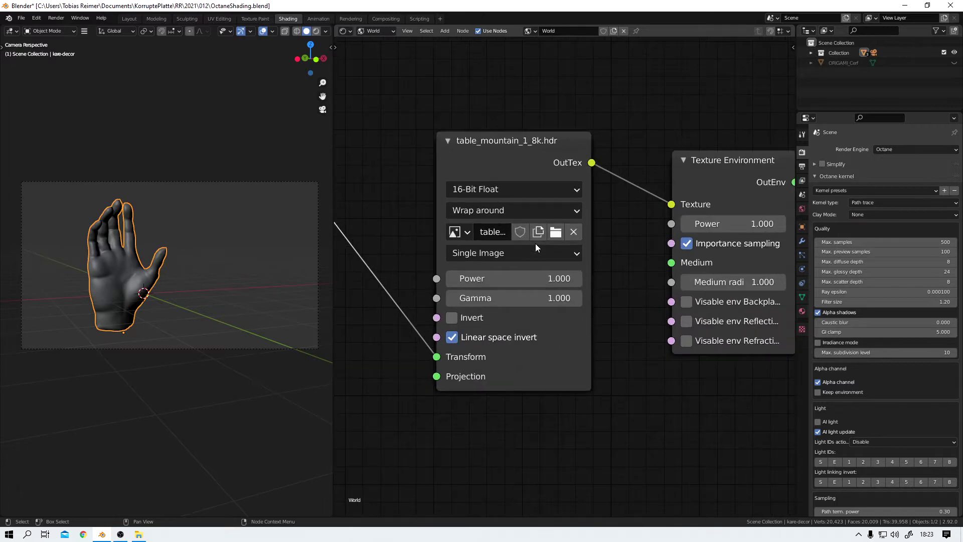
left_click_drag(513, 140, 485, 139)
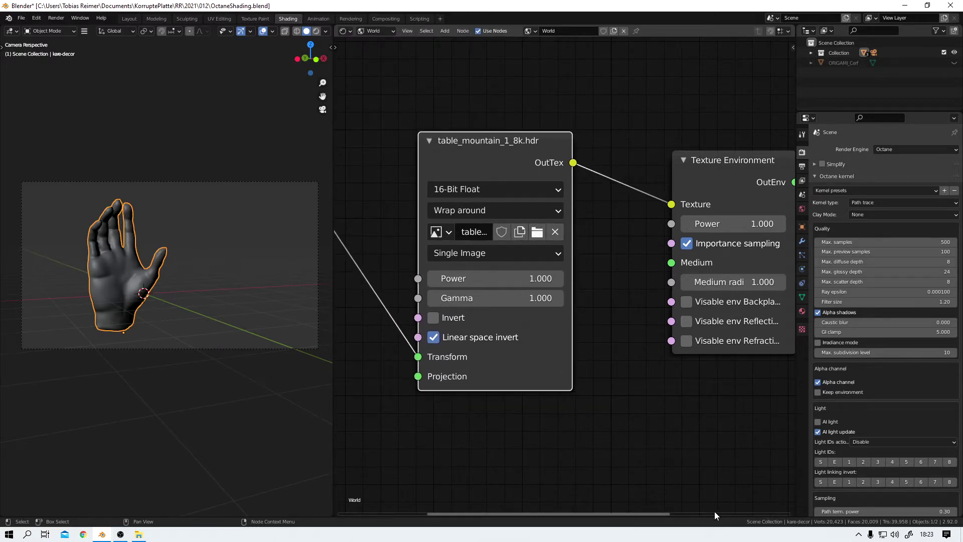
- Turn off alpha, switch to Rendered shading, and spin the environment via Full Transform X translation
left_click(818, 382)
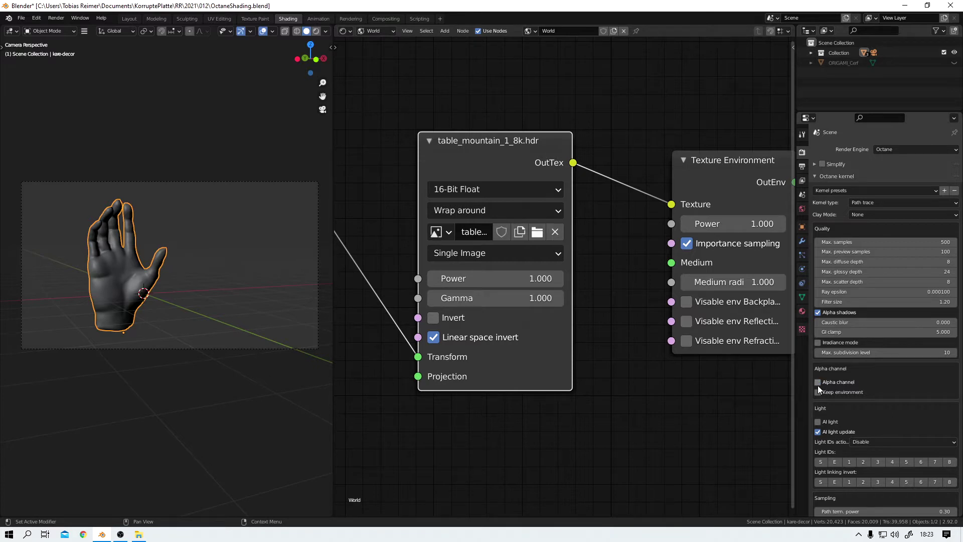
left_click(316, 31)
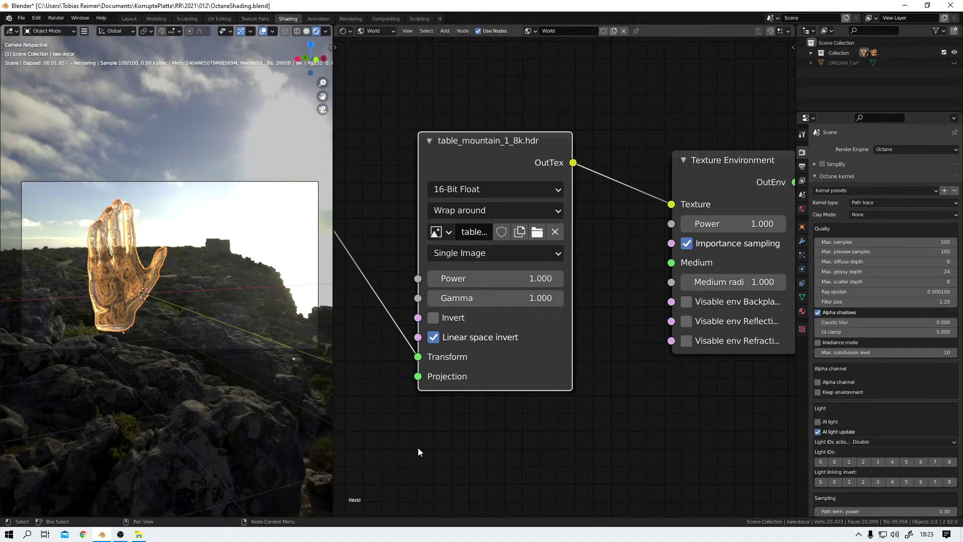
scroll(449, 281, "down", 1)
left_click_drag(480, 169, 490, 162)
middle_click_drag(392, 354, 567, 348)
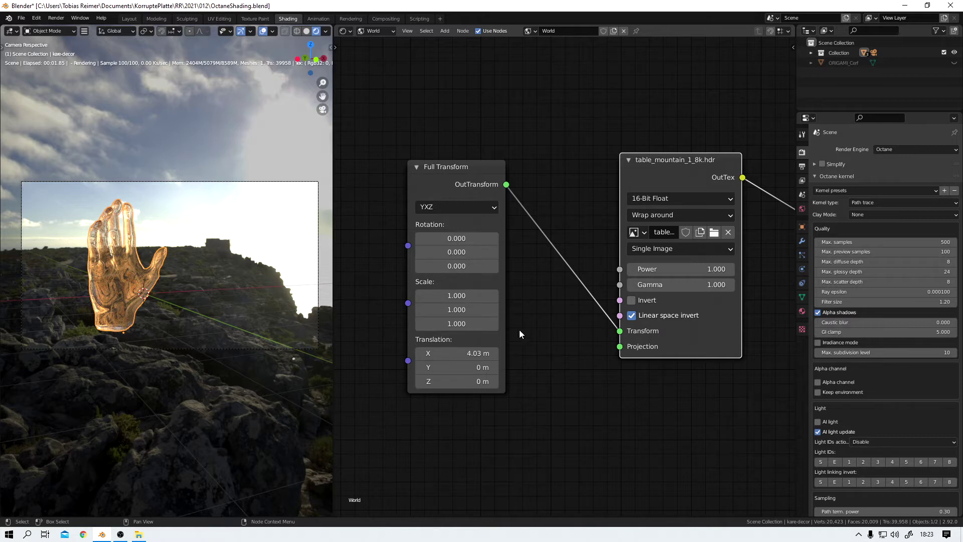
mouse_move(457, 353)
left_mouse_down()
mouse_move(424, 354)
mouse_move(464, 353)
mouse_move(459, 369)
left_mouse_up()
- Re-enable the Octane alpha channel and zoom the viewport in on the glass hand
left_click(818, 383)
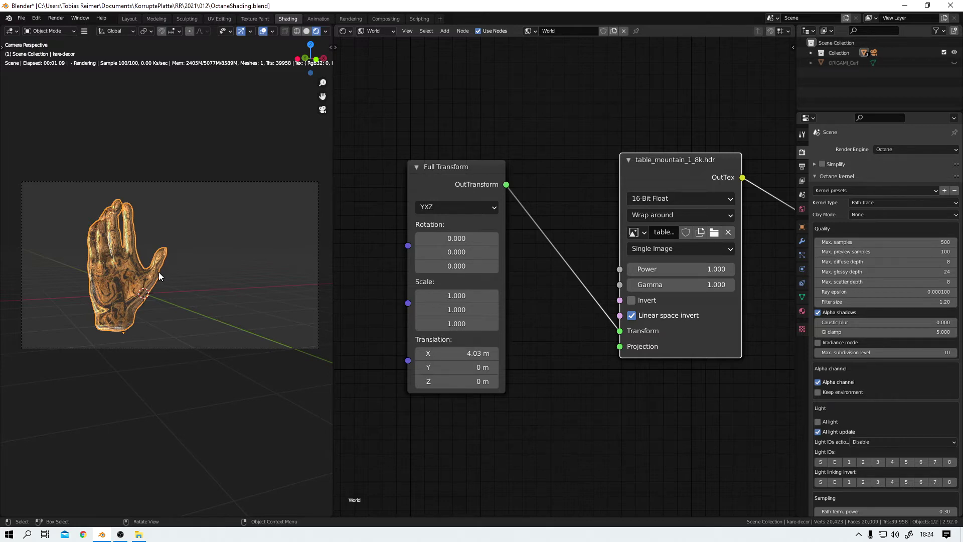
scroll(104, 256, "up", 5)
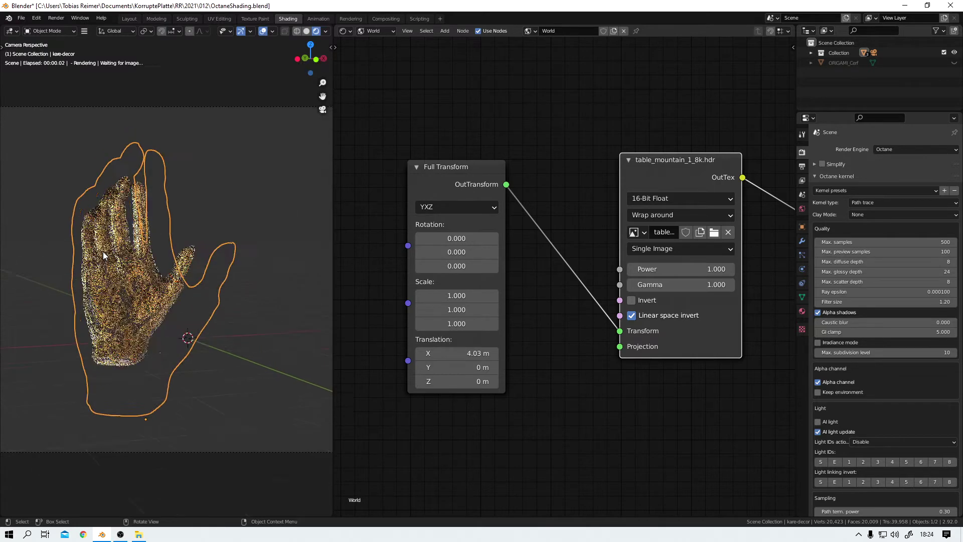
scroll(122, 295, "up", 2)
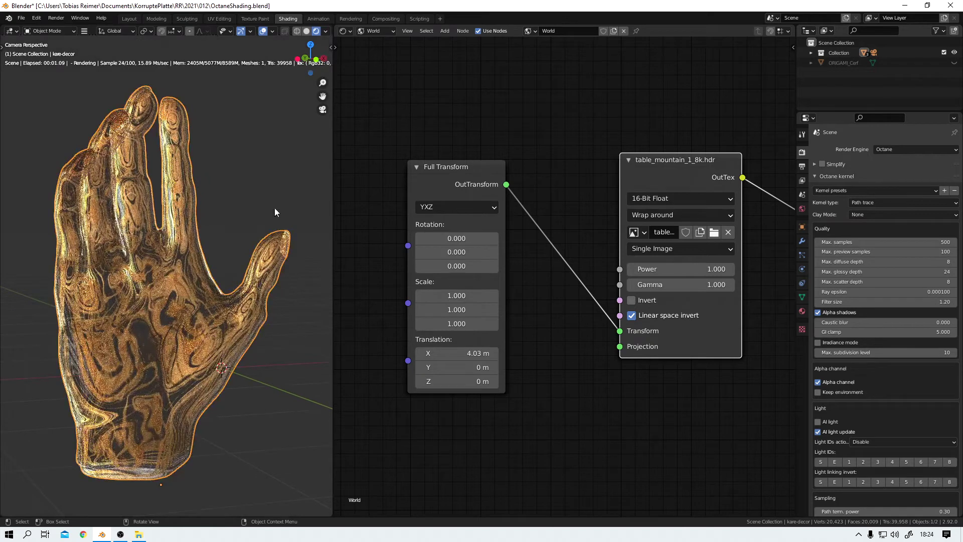
- Switch back to the hand's Object material tree and shift Material Output and Mix Material right
left_click(378, 30)
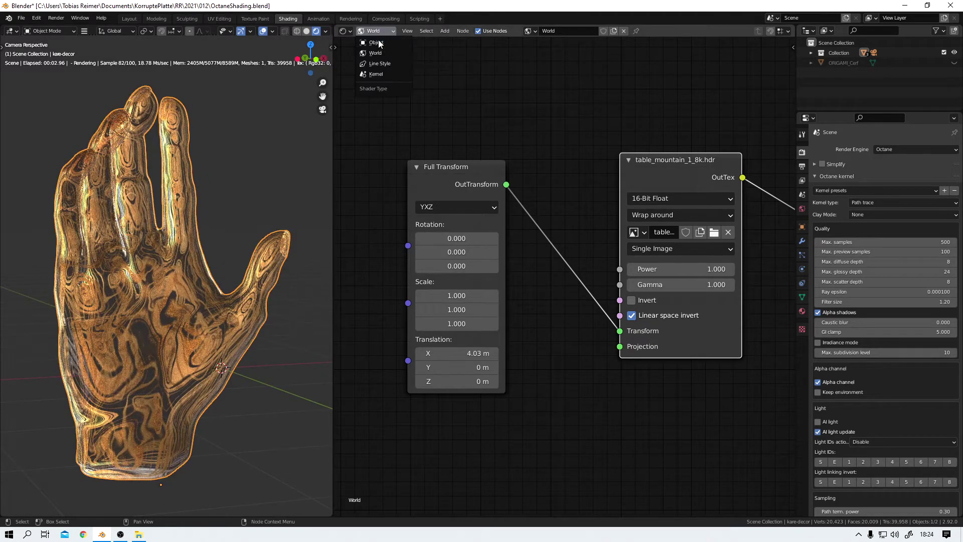
left_click(378, 42)
scroll(746, 255, "down", 3)
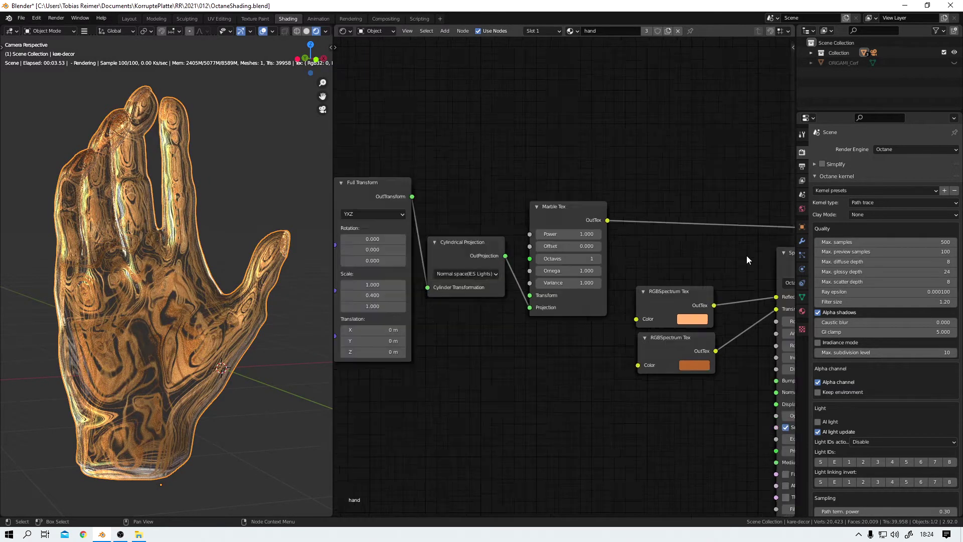
scroll(746, 255, "down", 4)
middle_click_drag(721, 303, 629, 296)
scroll(642, 241, "up", 5)
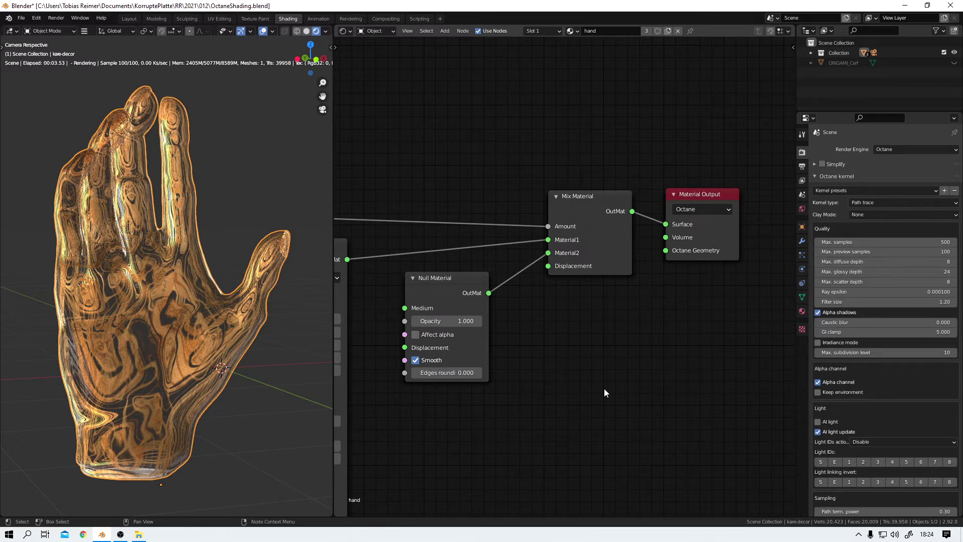
left_click_drag(705, 194, 738, 186)
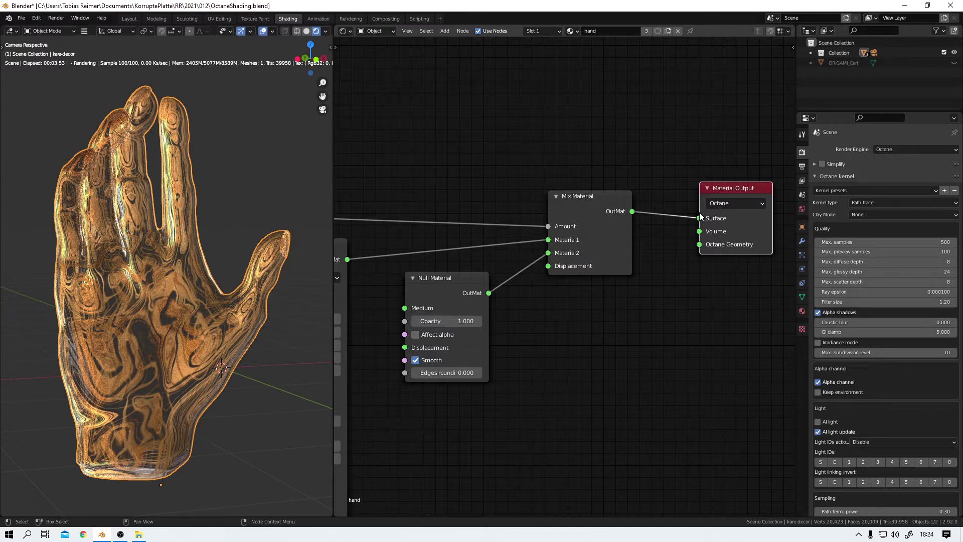
left_click_drag(590, 195, 618, 188)
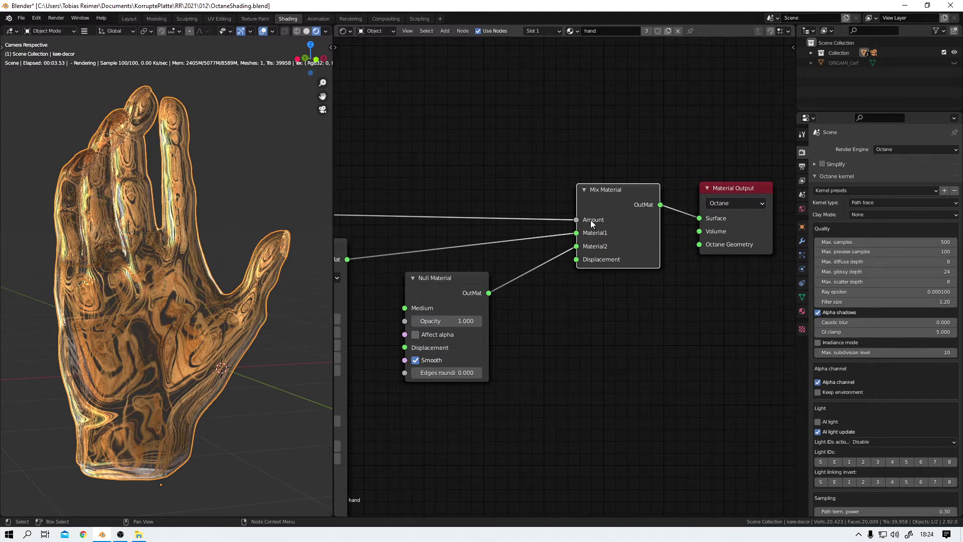
- Pan to the Specular Material's two RGBSpectrum Tex inputs, reset to camera view, and nudge the lower one left
scroll(367, 224, "left", 5, "ctrl")
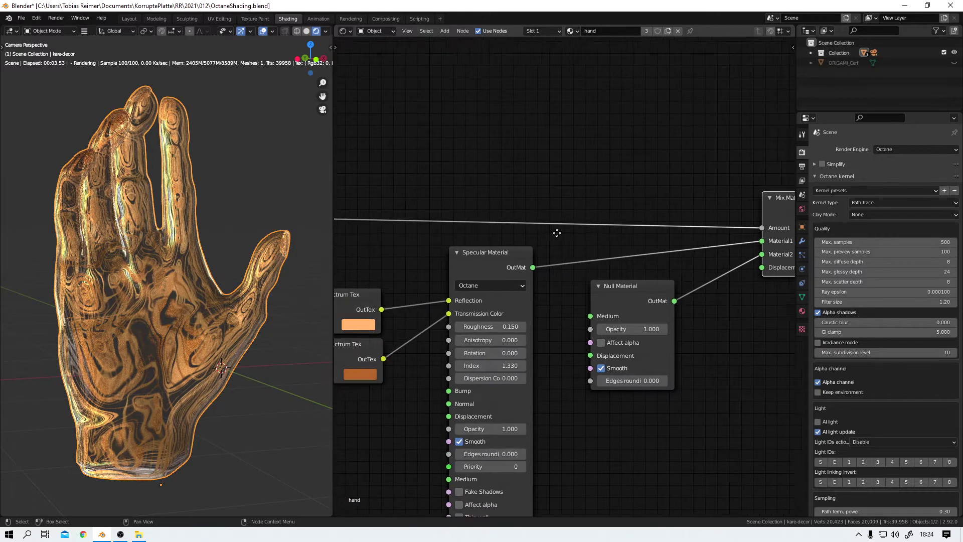
middle_click_drag(293, 153, 306, 155)
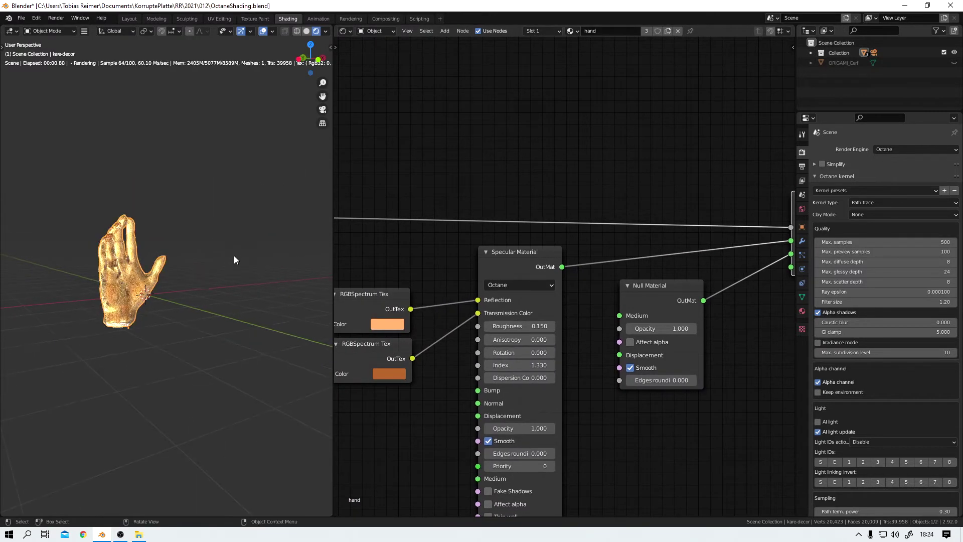
key("KP_0")
middle_click_drag(394, 187, 683, 118)
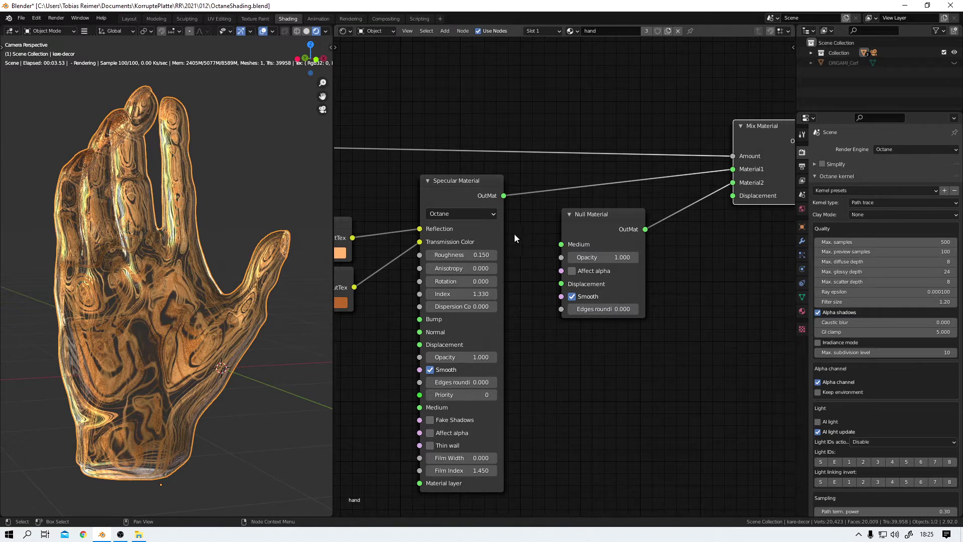
middle_click_drag(516, 229, 629, 203)
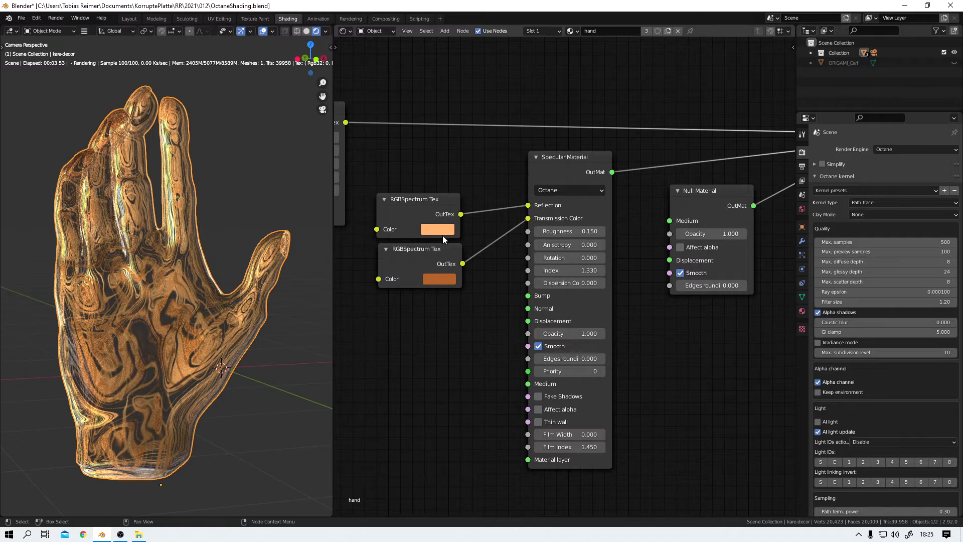
left_click_drag(426, 248, 422, 254)
left_click(443, 284)
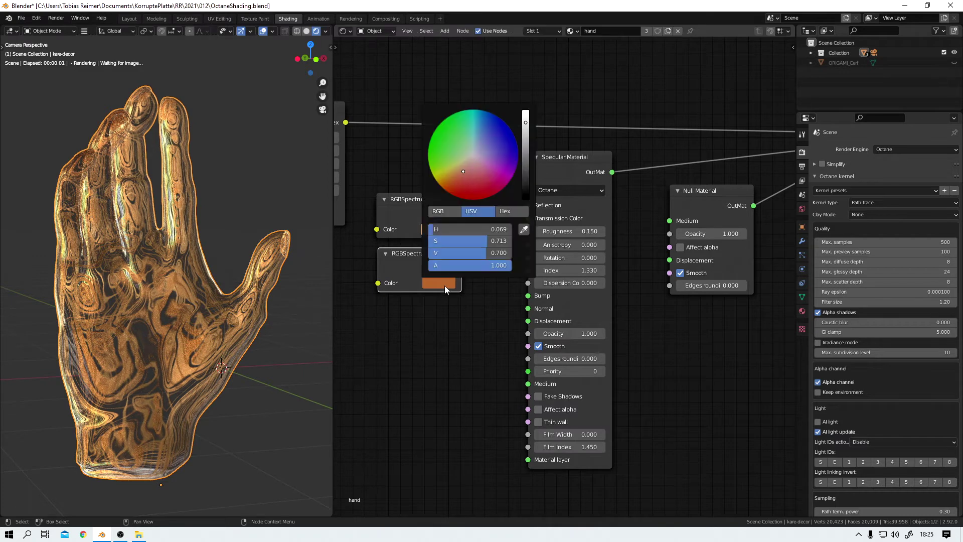
left_click_drag(463, 174, 508, 125)
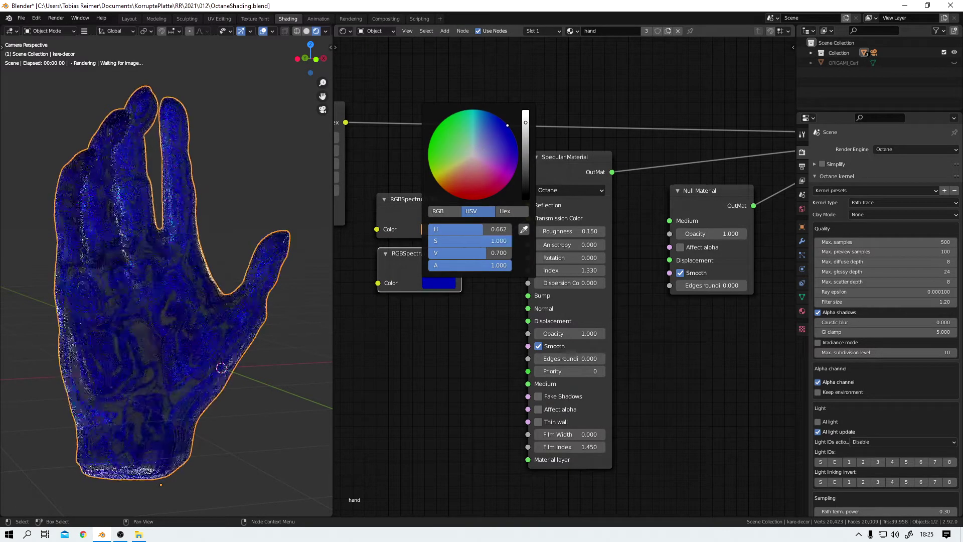
left_click(461, 337)
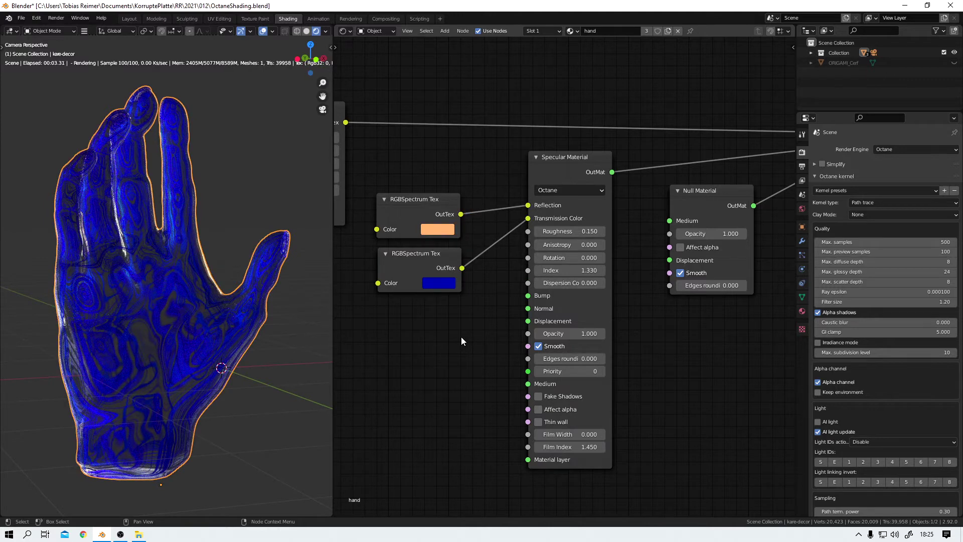
key("ctrl+z")
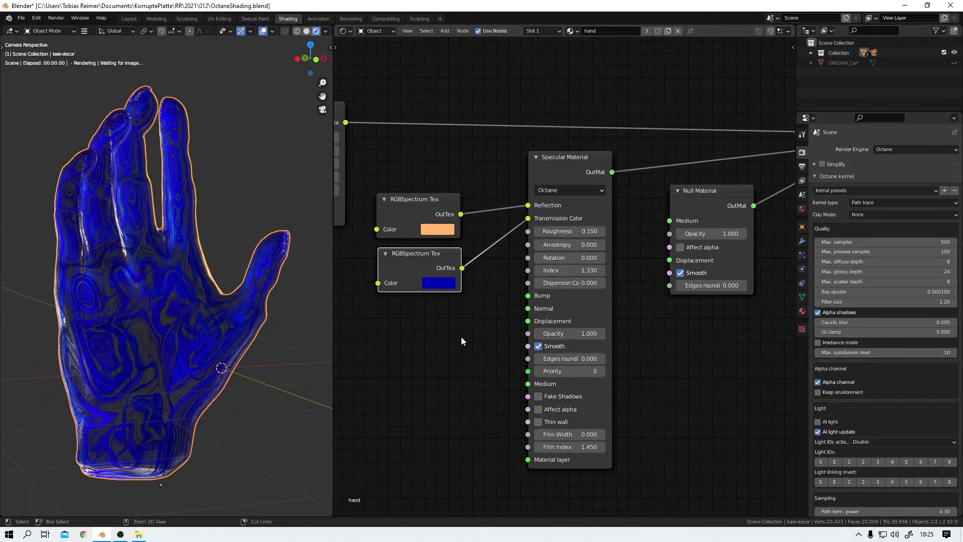
key("ctrl+z")
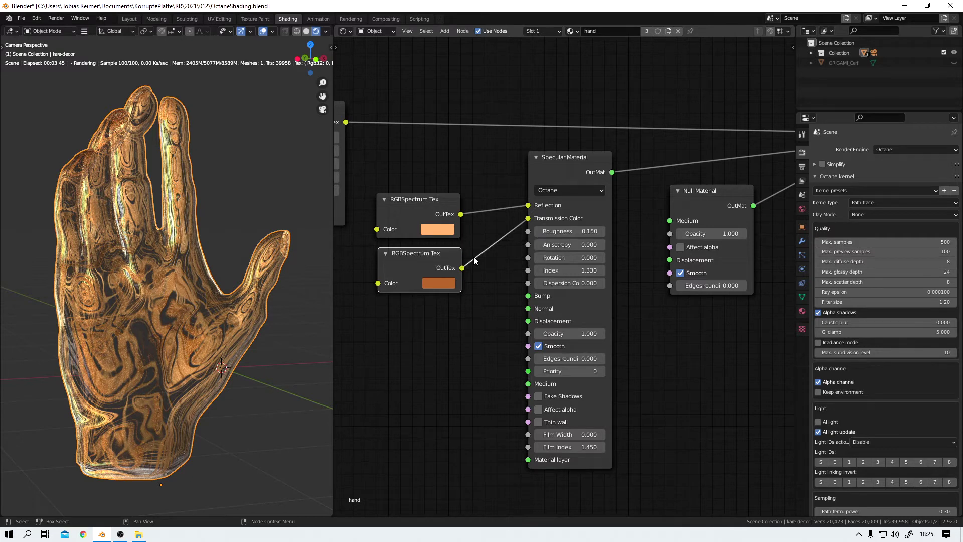
- Disconnect and reconnect the Null Material to Mix Material's Material2 to compare the render
middle_click_drag(739, 332, 624, 333)
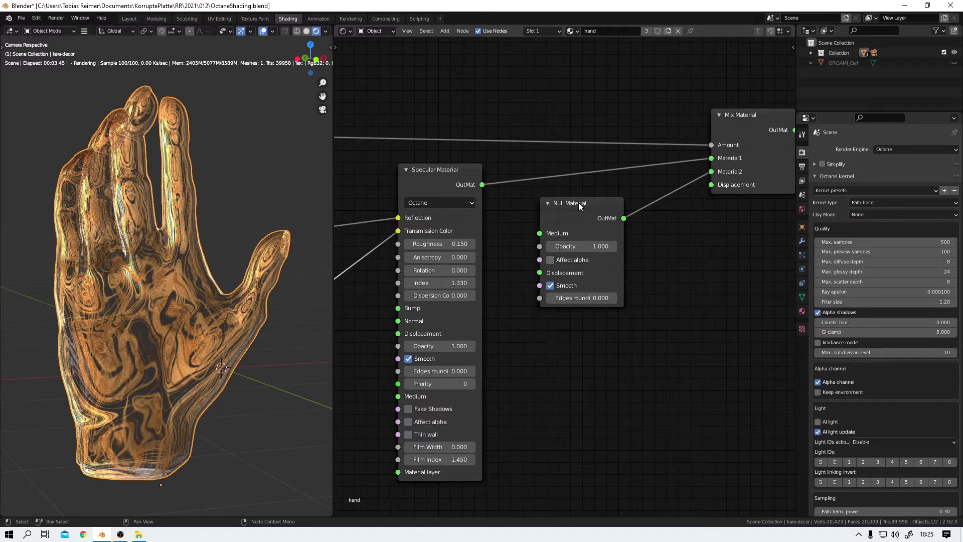
left_click_drag(710, 172, 694, 285)
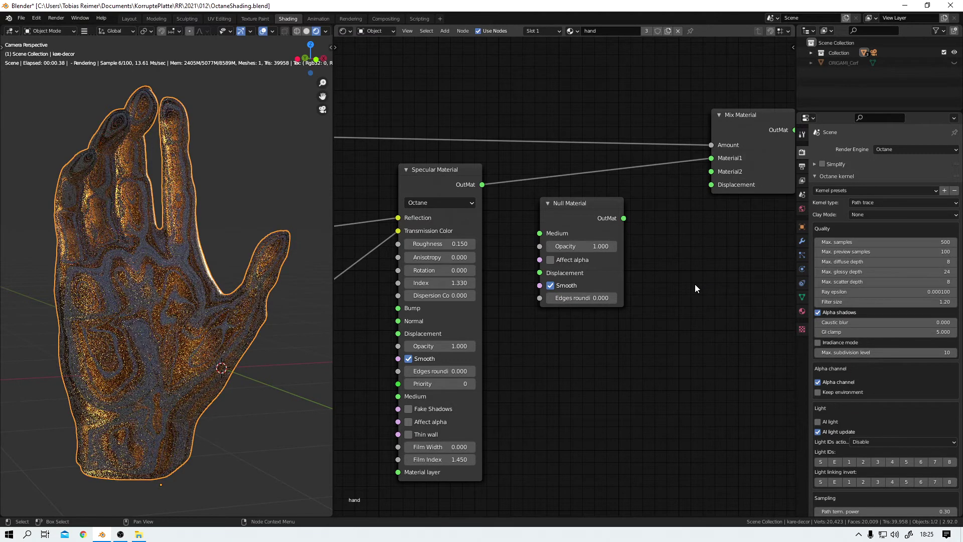
left_click_drag(624, 218, 718, 169)
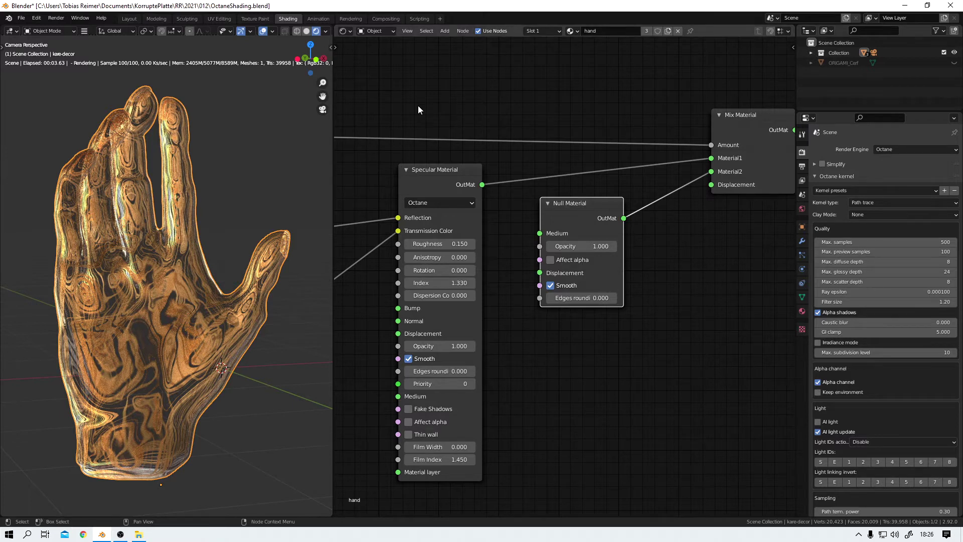
- Arrange the Marble Tex, Cylindrical Projection and Full Transform nodes into a tidy row
scroll(420, 121, "down", 1)
middle_click_drag(372, 106, 511, 143)
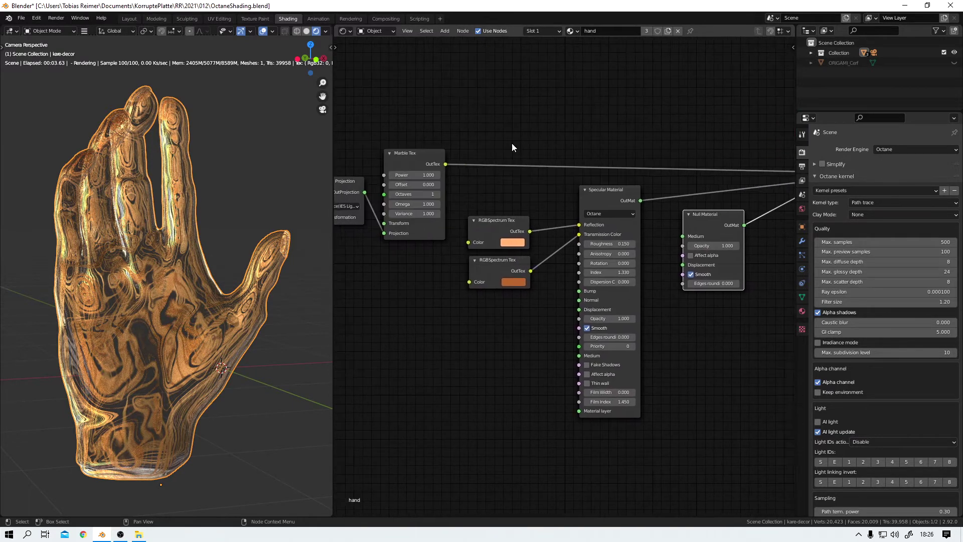
middle_click_drag(407, 112, 600, 167)
left_click_drag(376, 145, 642, 349)
left_click(627, 350)
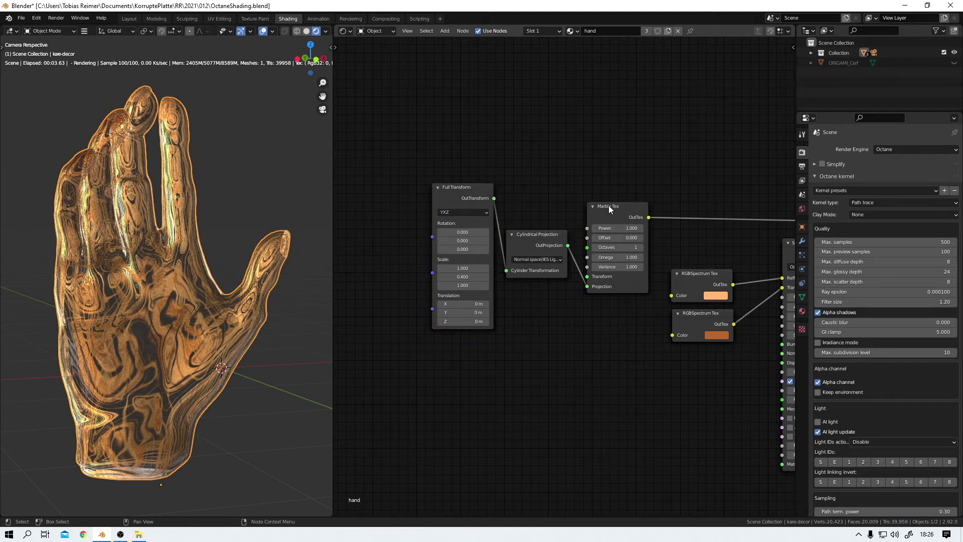
left_click_drag(609, 210, 615, 210)
left_click_drag(541, 235, 547, 222)
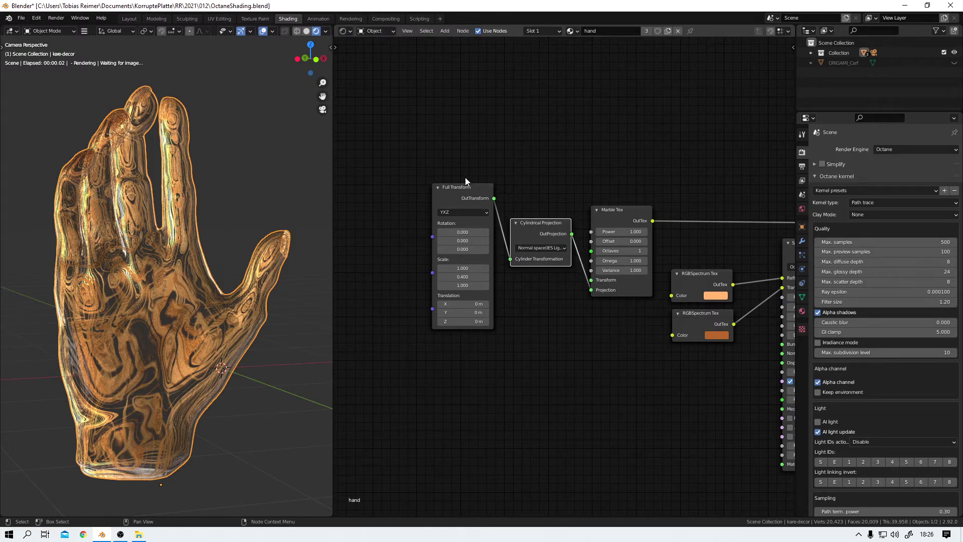
left_click_drag(468, 195, 455, 191)
scroll(442, 281, "up", 3)
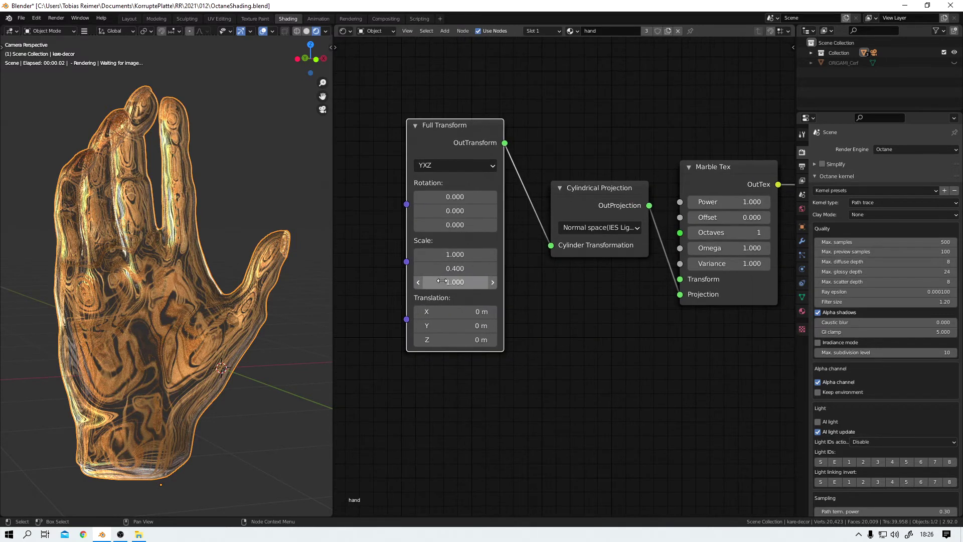
left_click(442, 269)
type("0.001")
key("Return")
left_click(454, 268)
type("2.3")
key("Return")
mouse_move(453, 269)
left_mouse_down()
mouse_move(494, 268)
mouse_move(449, 268)
mouse_move(464, 271)
left_mouse_up()
left_click(464, 271)
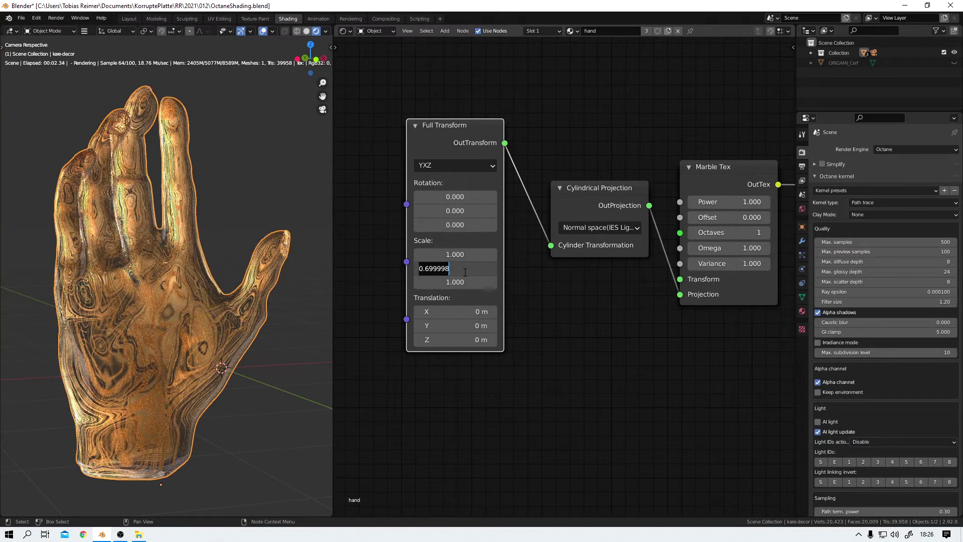
type("0.4")
key("Return")
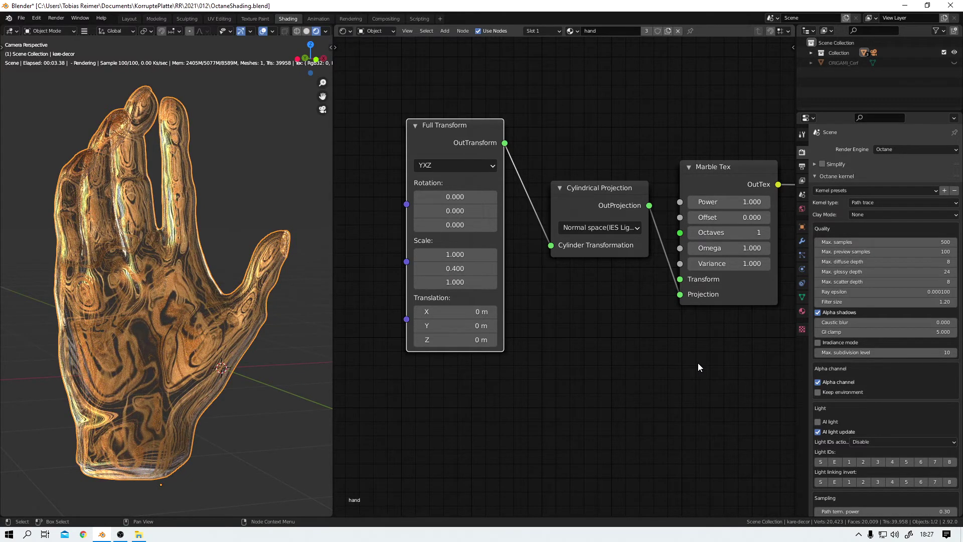
scroll(697, 363, "down", 2)
- Nudge Mix Material up and Null Material right, then bring up the Add menu with Shift+A
middle_click_drag(711, 355, 571, 305)
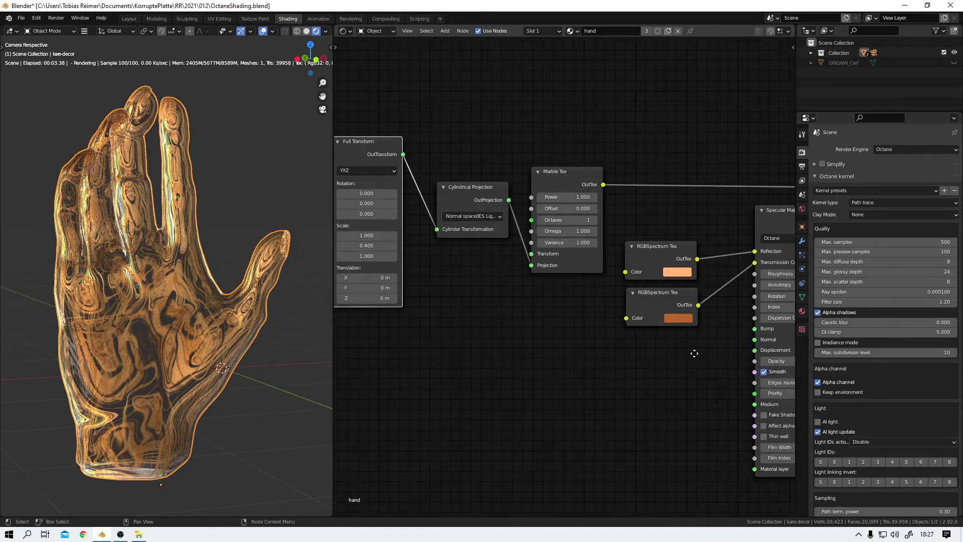
middle_click_drag(692, 350, 537, 319)
middle_click_drag(750, 316, 524, 357)
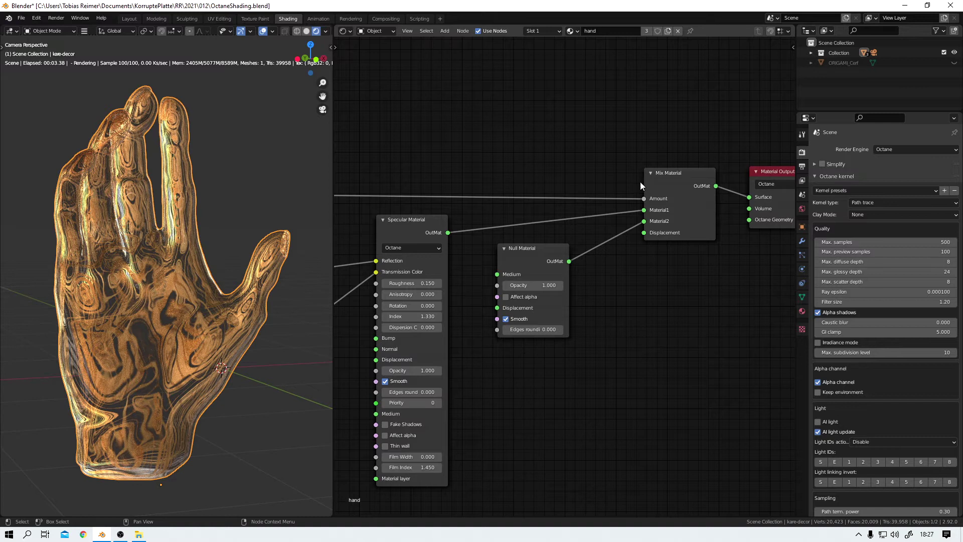
left_click_drag(669, 173, 668, 162)
left_click_drag(559, 248, 566, 248)
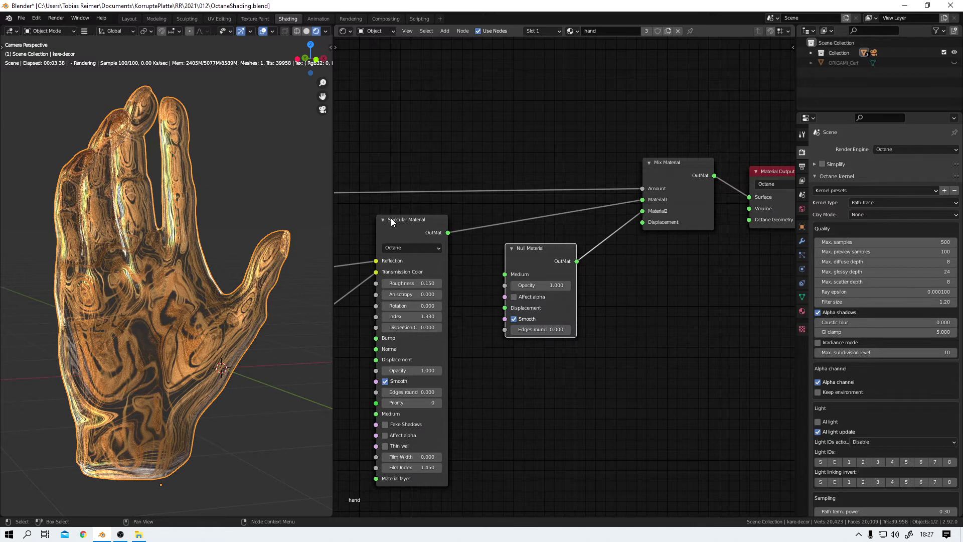
key("shift+a")
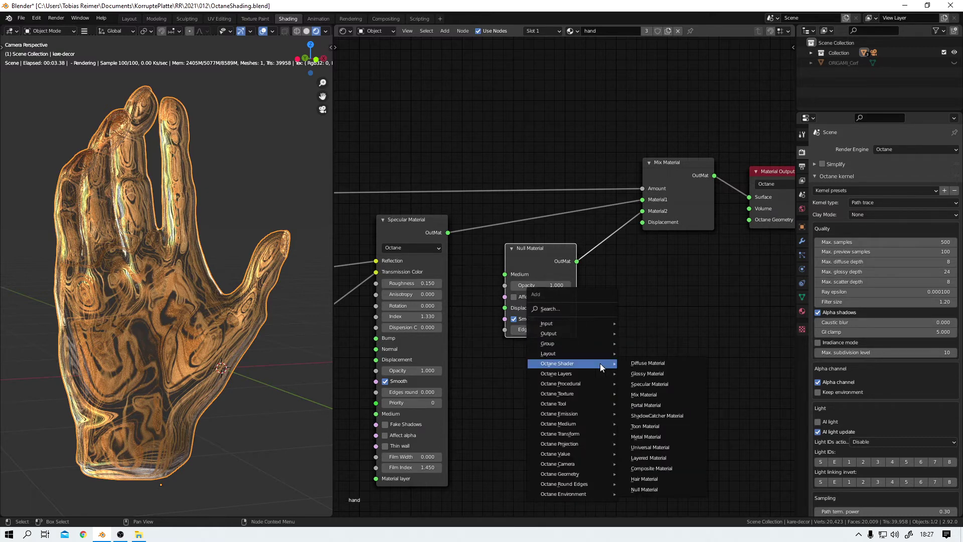
- Add a green Diffuse Material as a test and plug it into Mix Material's Material1
left_click(648, 363)
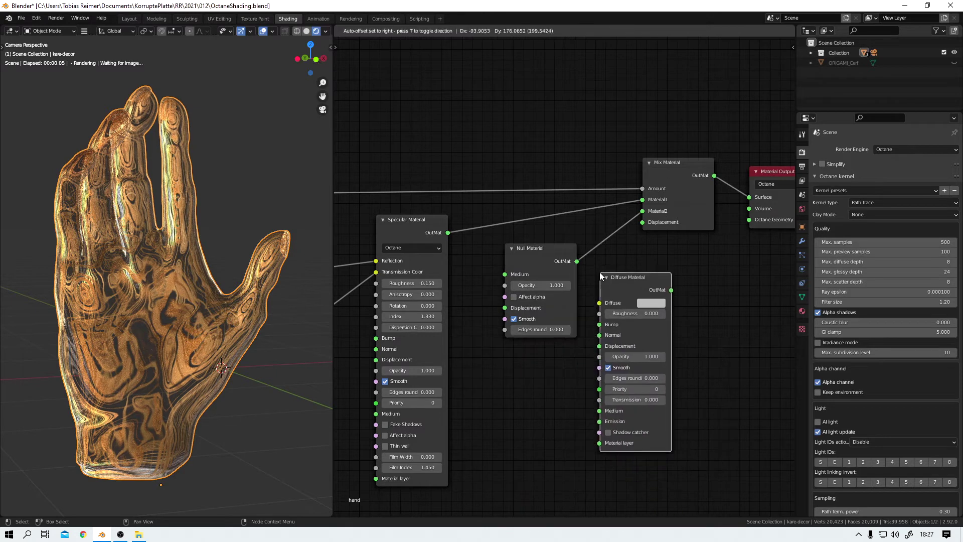
left_click(600, 272)
left_click(651, 302)
left_click(660, 191)
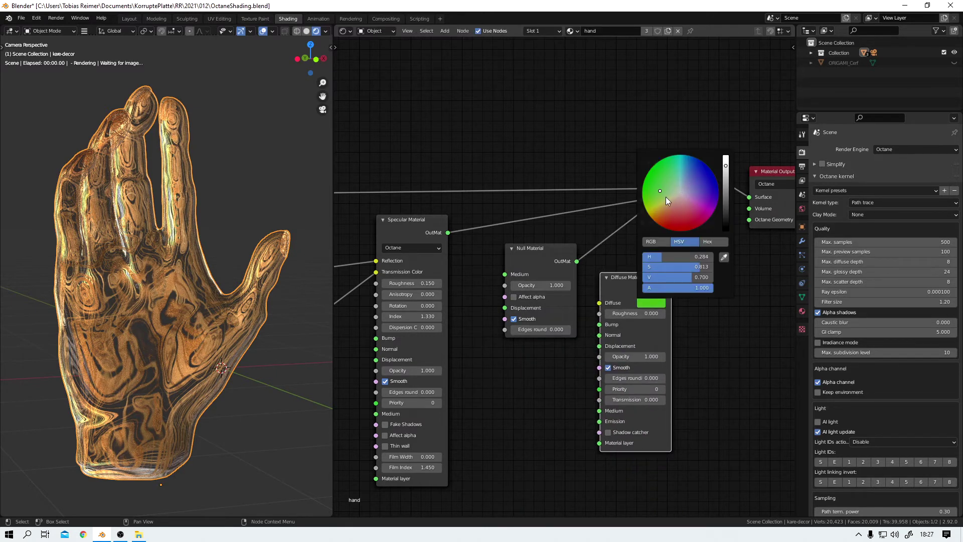
left_click_drag(671, 290, 643, 200)
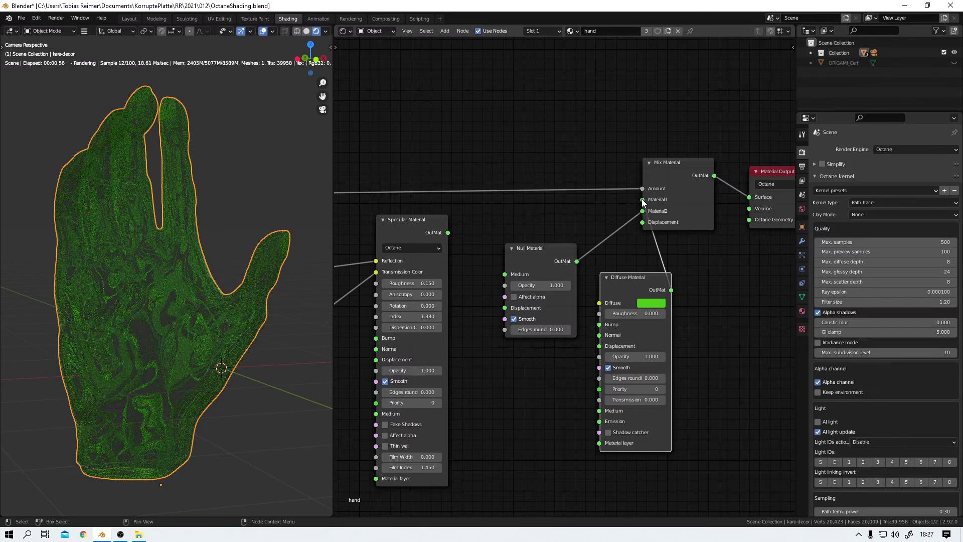
- Delete the test Diffuse Material and reconnect Specular Material to Mix Material's Material1
scroll(111, 303, "up", 3)
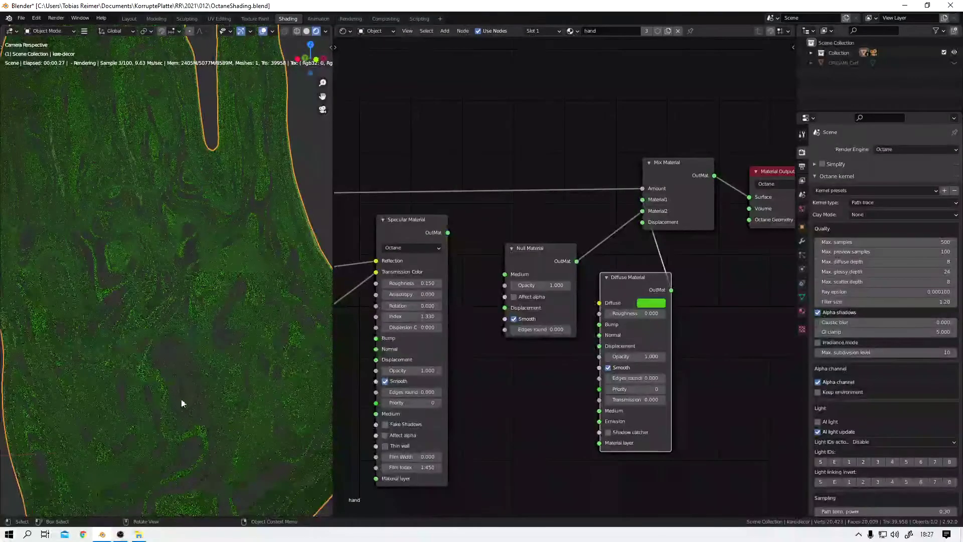
scroll(201, 401, "down", 1)
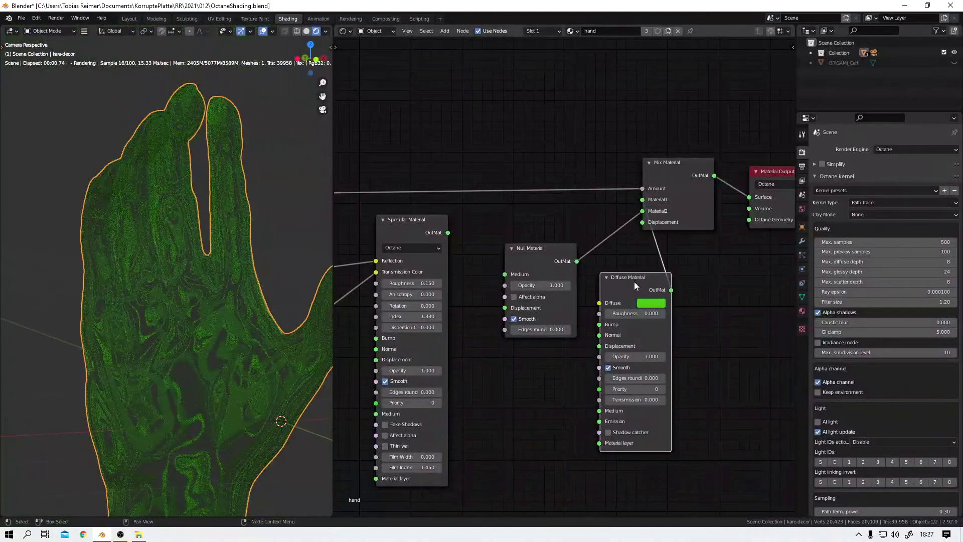
left_click_drag(634, 277, 635, 293)
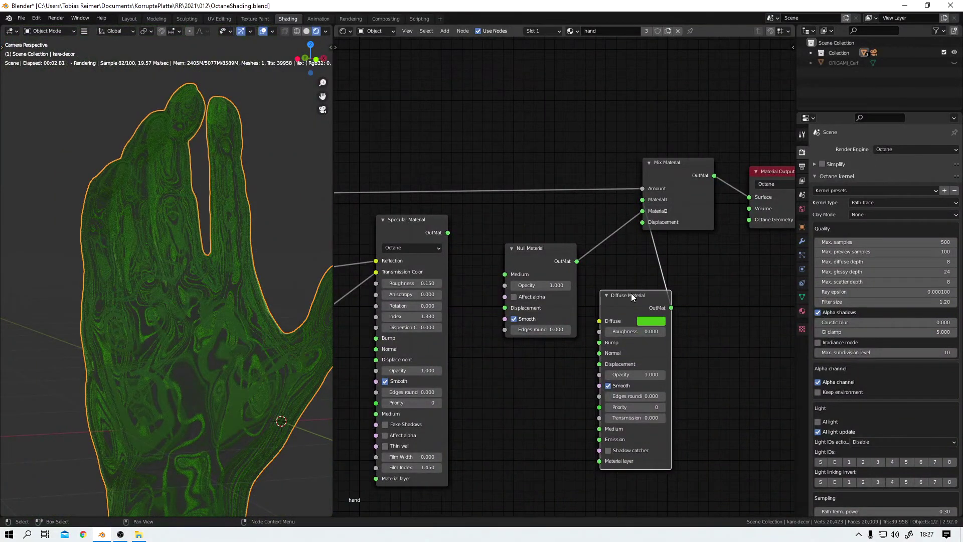
key("x")
left_click_drag(448, 233, 648, 205)
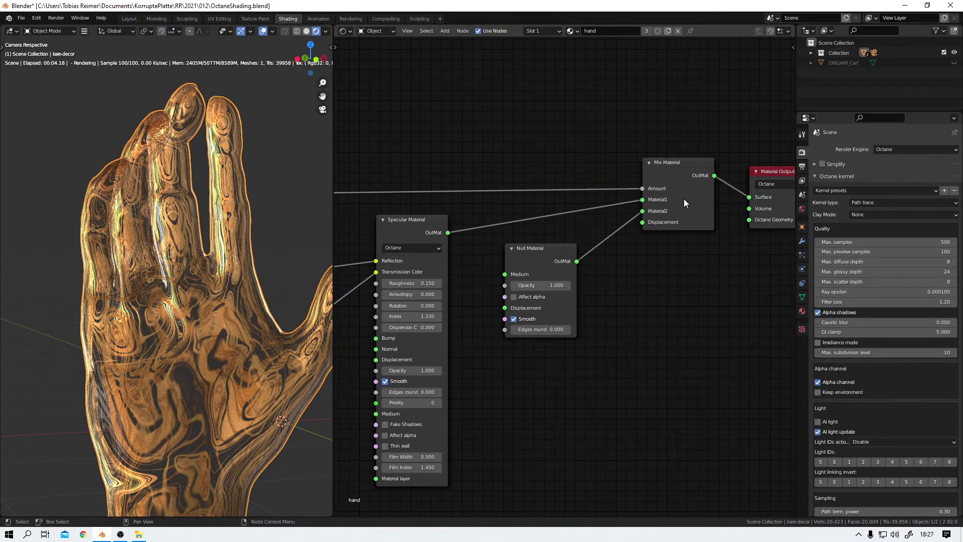
- Zoom the view on the ORIGAMI_Cerf deer rendered in streaky marbled amber glass
scroll(658, 257, "down", 4)
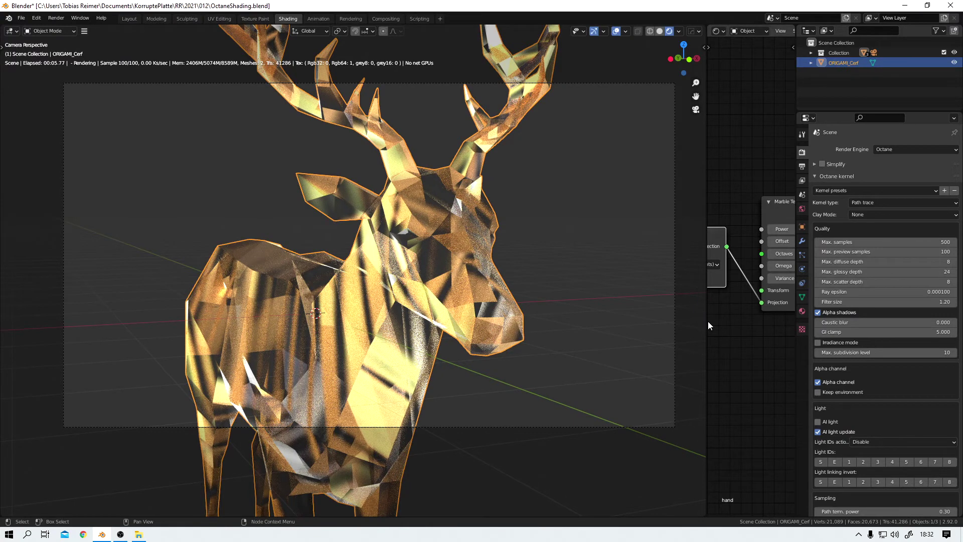
- Widen the node editor and move Cylindrical Projection to the top, unlinked from Marble Tex
left_click_drag(707, 327, 374, 330)
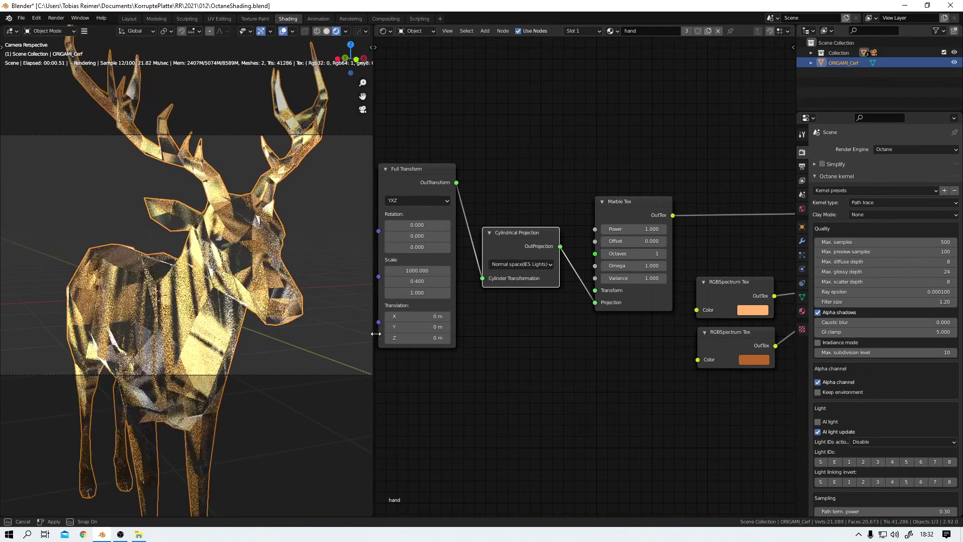
mouse_move(513, 236)
left_mouse_down()
mouse_move(527, 232)
mouse_move(519, 231)
left_mouse_up()
left_click_drag(595, 302, 576, 300)
left_click_drag(528, 230, 544, 98)
- Add a Box Projection node fed by Full Transform, wired into Marble Tex's Projection input
key("shift+a")
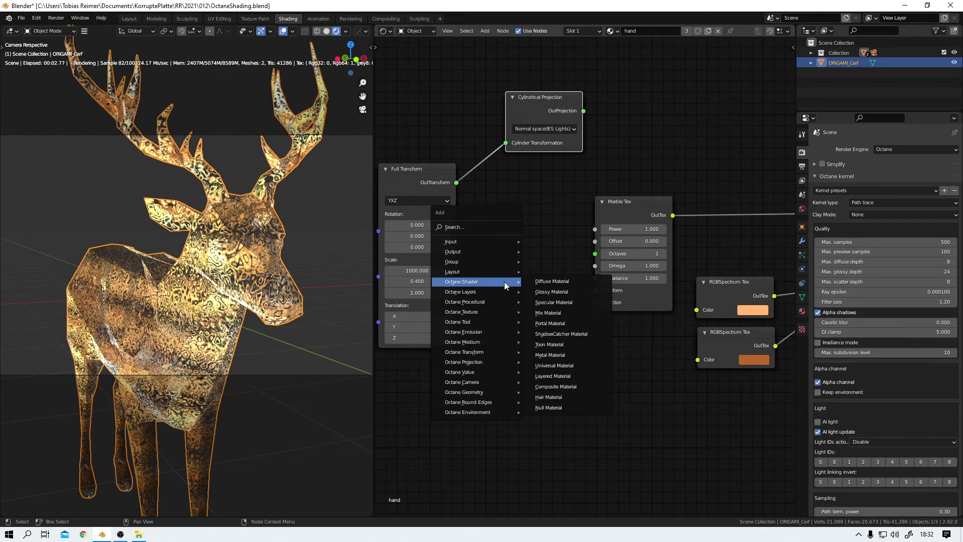
mouse_move(486, 303)
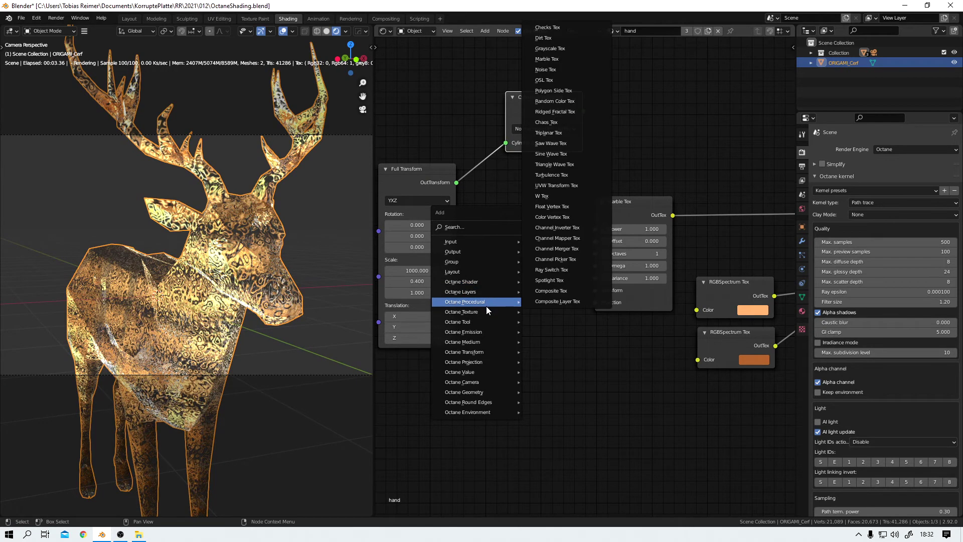
mouse_move(489, 362)
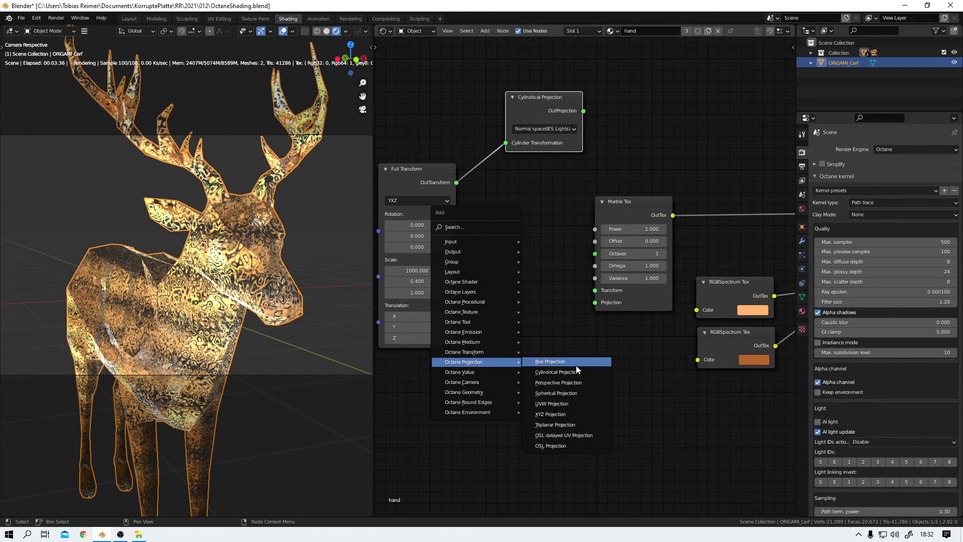
left_click(561, 359)
left_click(486, 217)
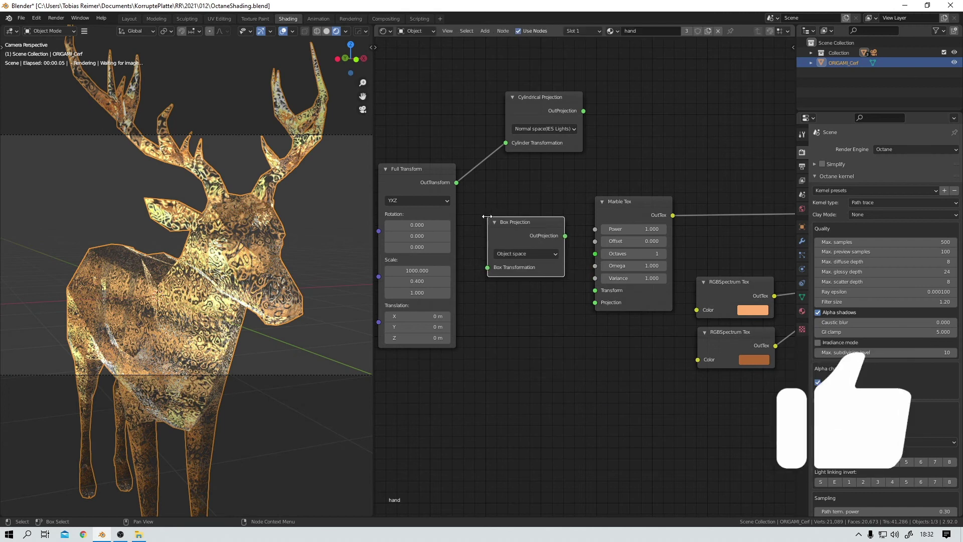
left_click_drag(456, 182, 487, 268)
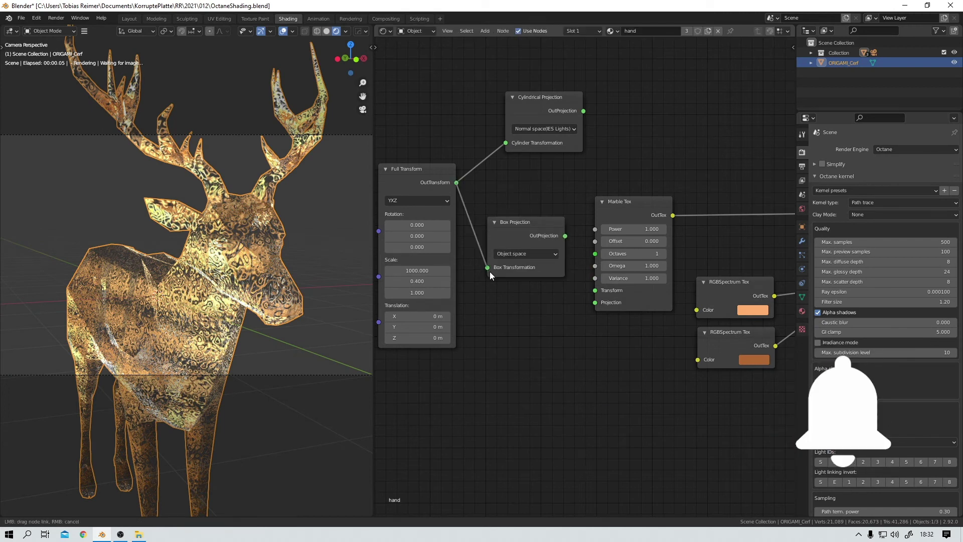
left_click_drag(564, 237, 604, 302)
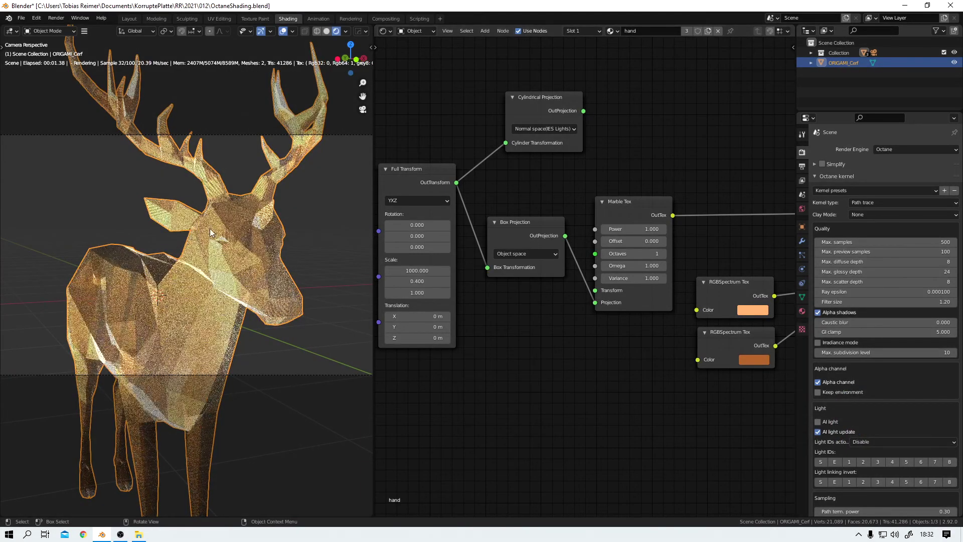
scroll(236, 241, "up", 4)
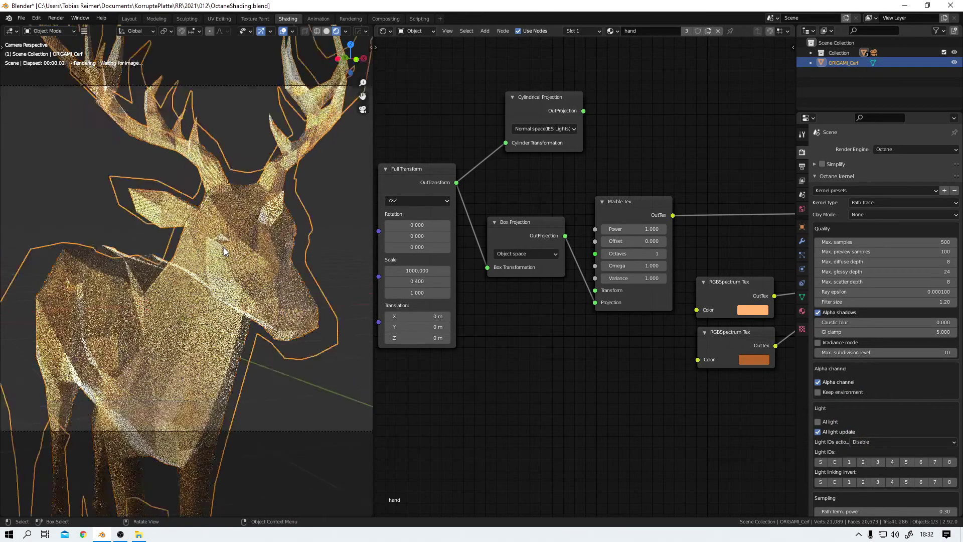
scroll(248, 274, "up", 3)
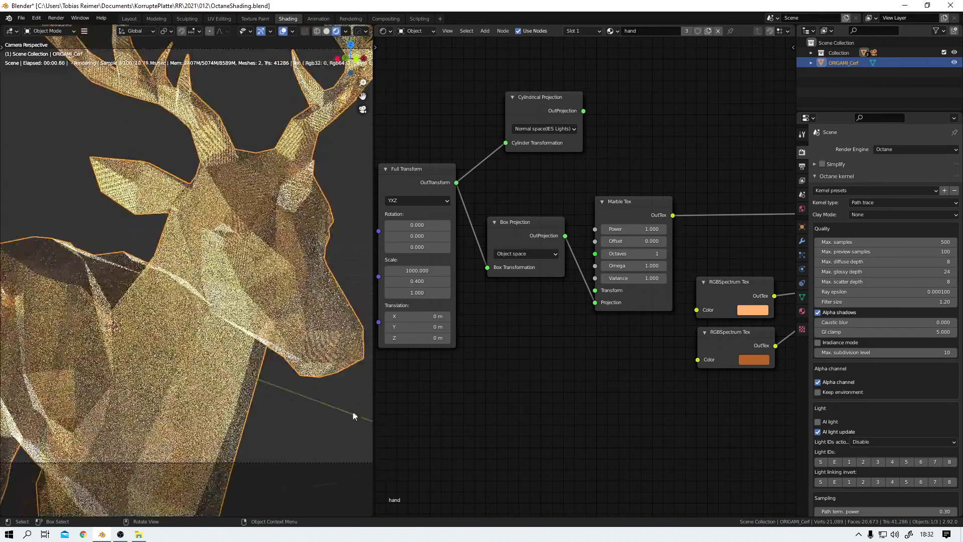